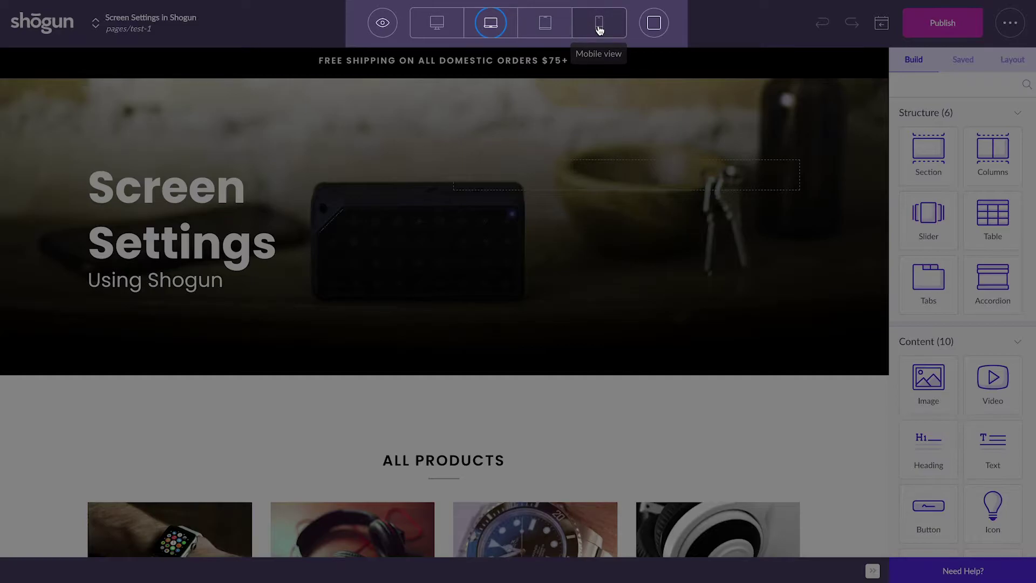
# - Cycle the preview through widescreen, laptop, tablet and mobile widths, ending on mobile with the elements panel open
pyautogui.click(443, 27)
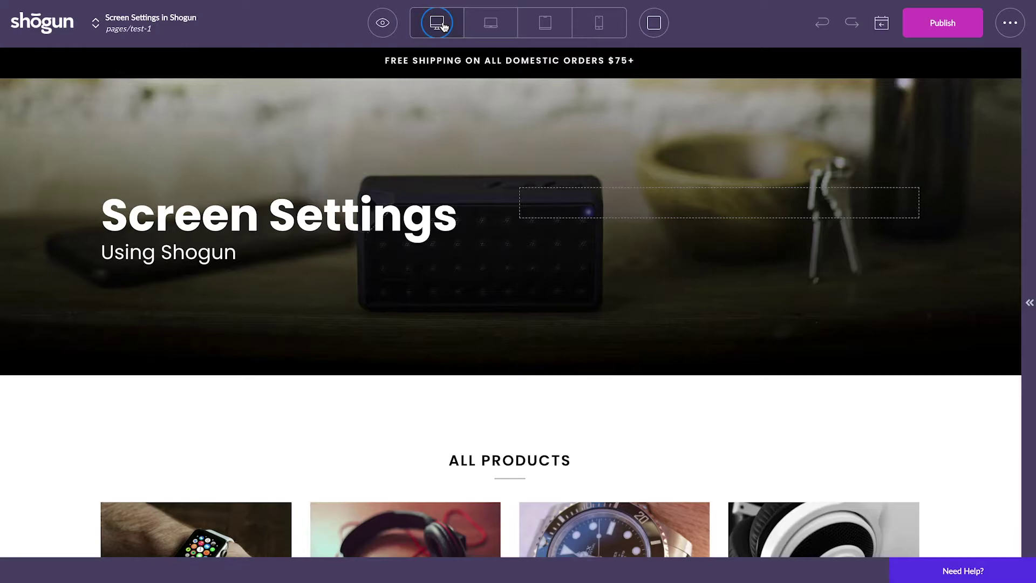
pyautogui.click(594, 26)
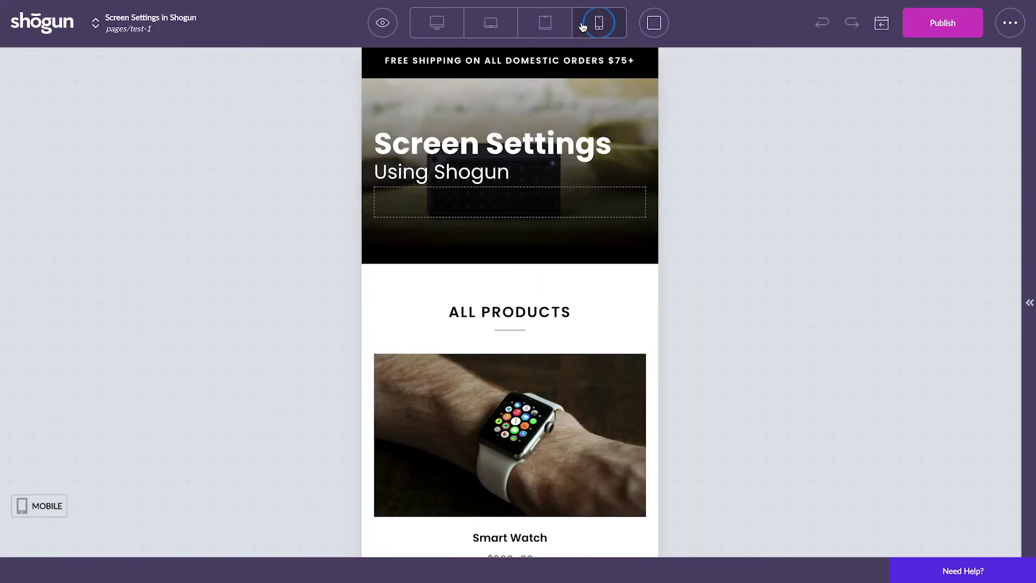
pyautogui.click(545, 24)
pyautogui.click(489, 25)
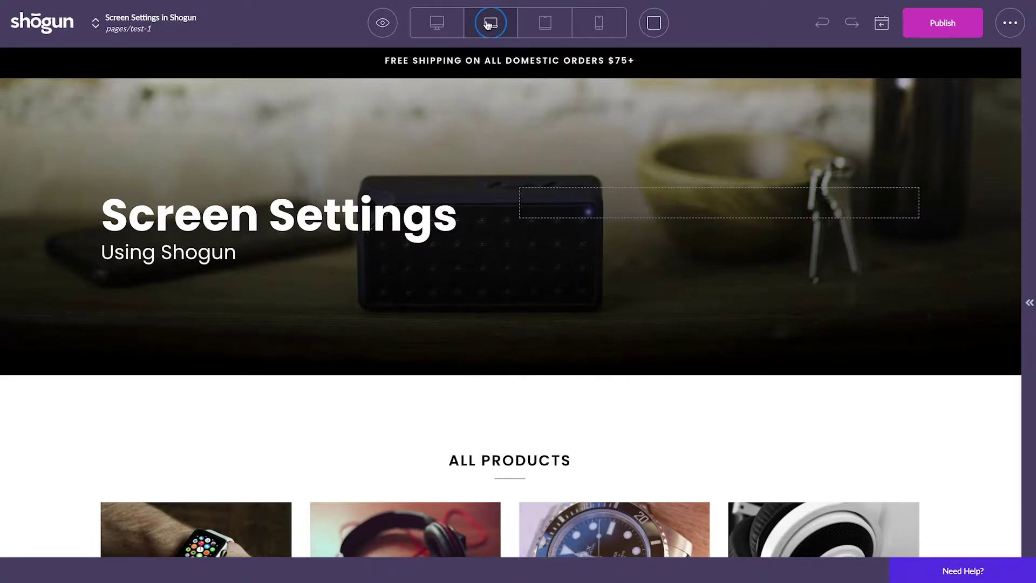
pyautogui.click(545, 23)
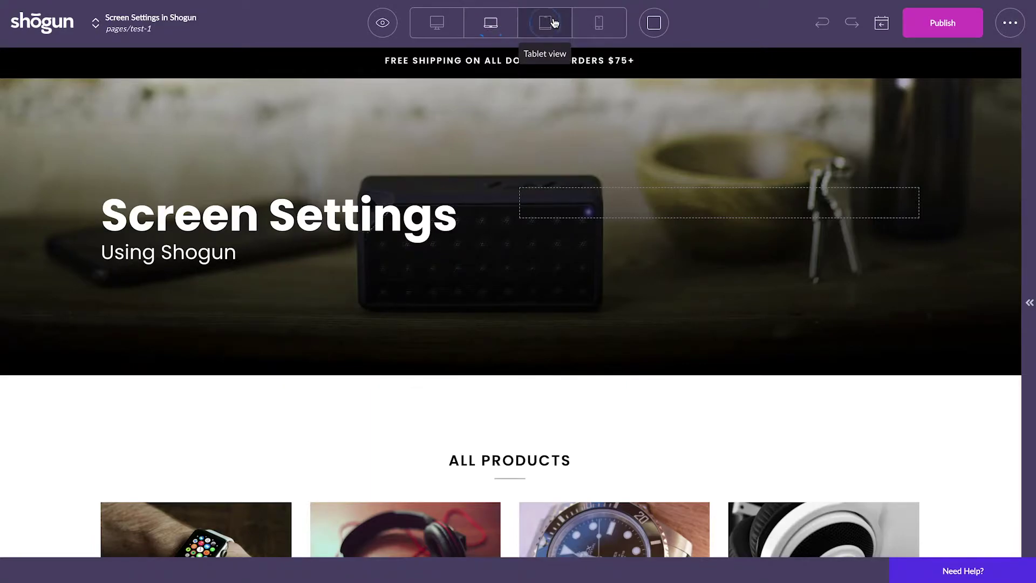
pyautogui.click(492, 23)
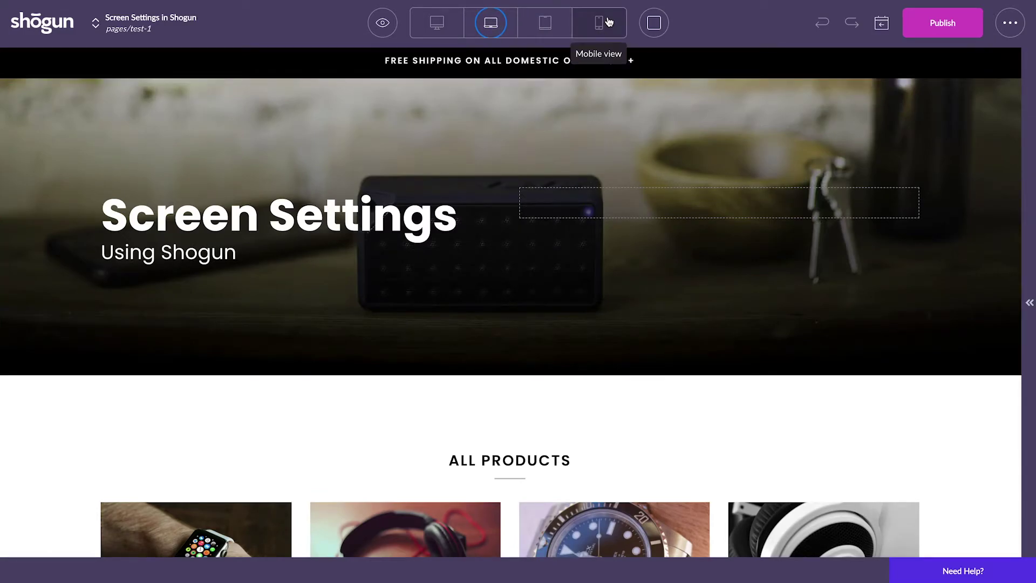
pyautogui.click(545, 23)
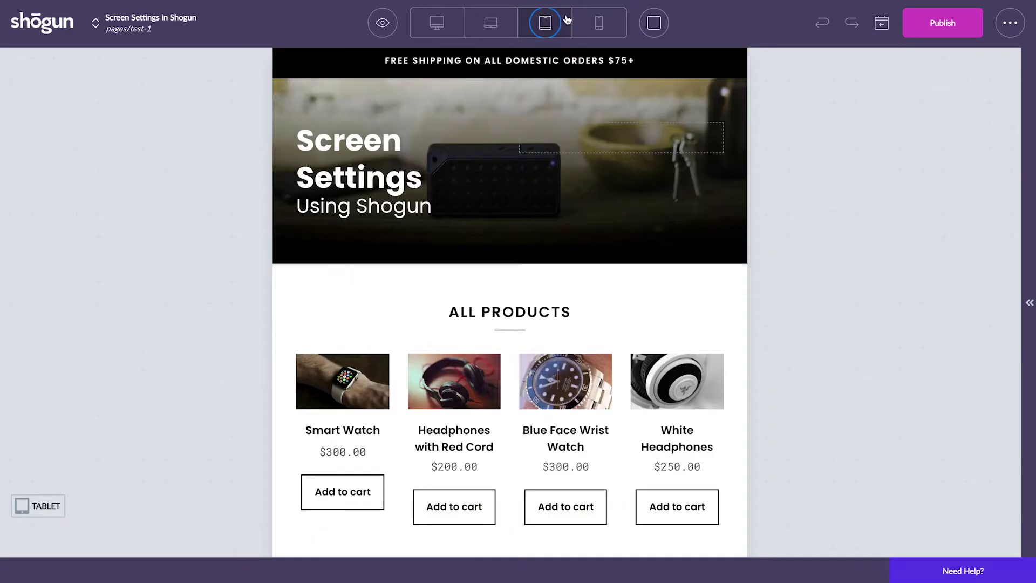
pyautogui.click(599, 24)
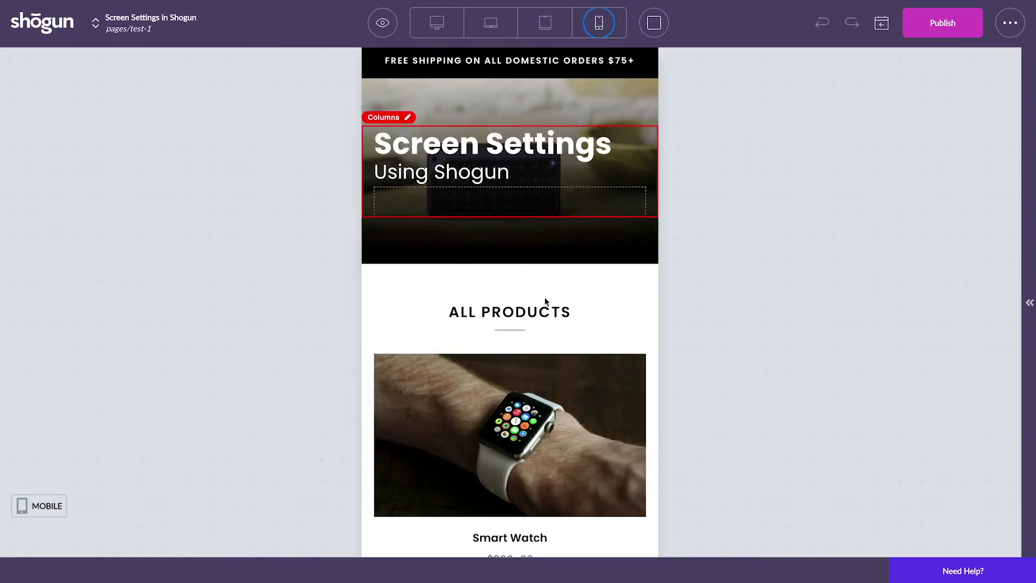
pyautogui.click(1030, 301)
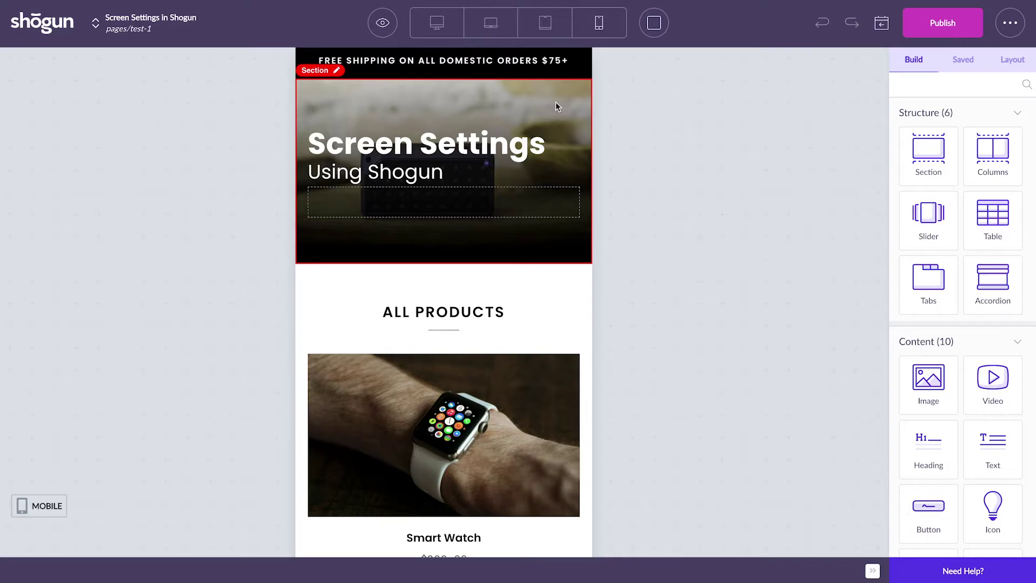
# - Select the Screen Settings heading text and delete it
pyautogui.click(498, 132)
pyautogui.doubleClick(498, 132)
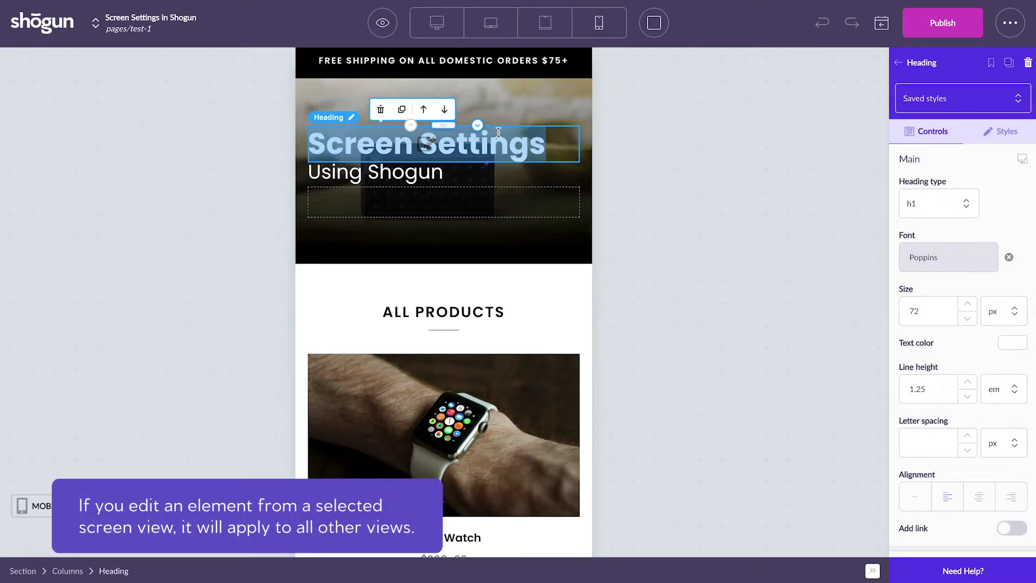
pyautogui.click(556, 150)
pyautogui.moveTo(555, 151); pyautogui.dragTo(308, 146)
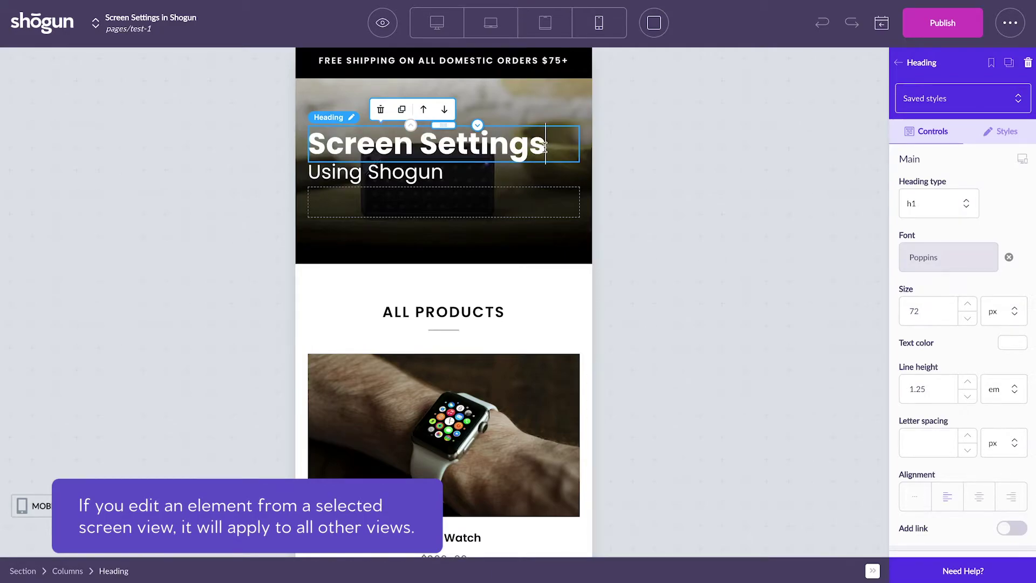
pyautogui.press('BackSpace')
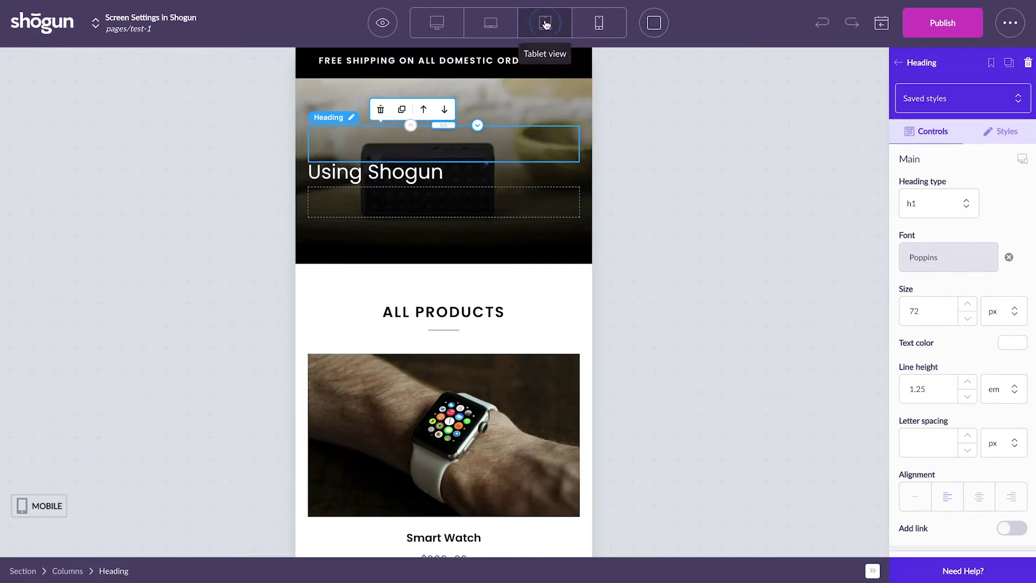
# - Check the tablet preview, return to mobile, and show the heading's per-device settings
pyautogui.click(545, 23)
pyautogui.click(600, 23)
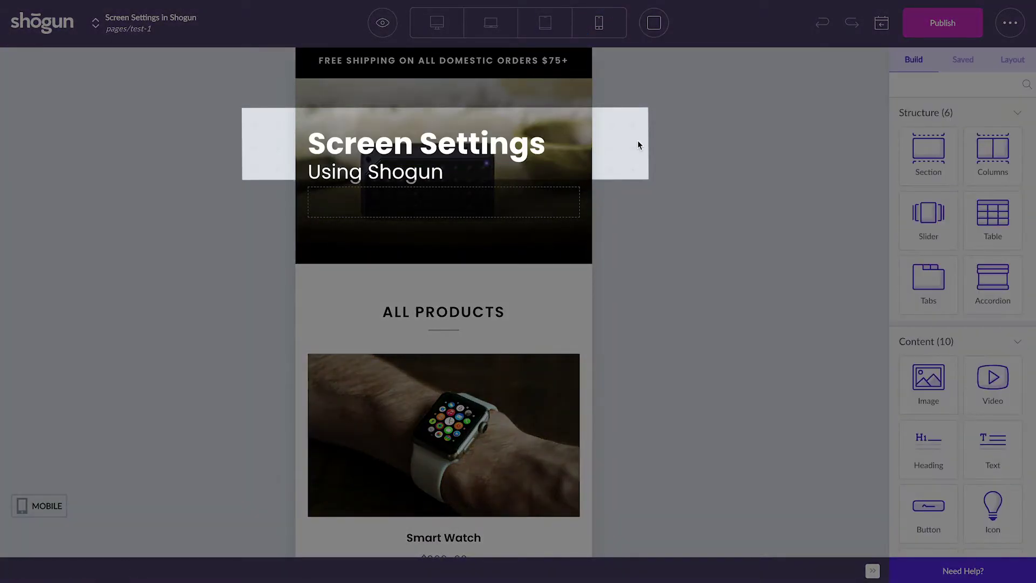
pyautogui.click(520, 147)
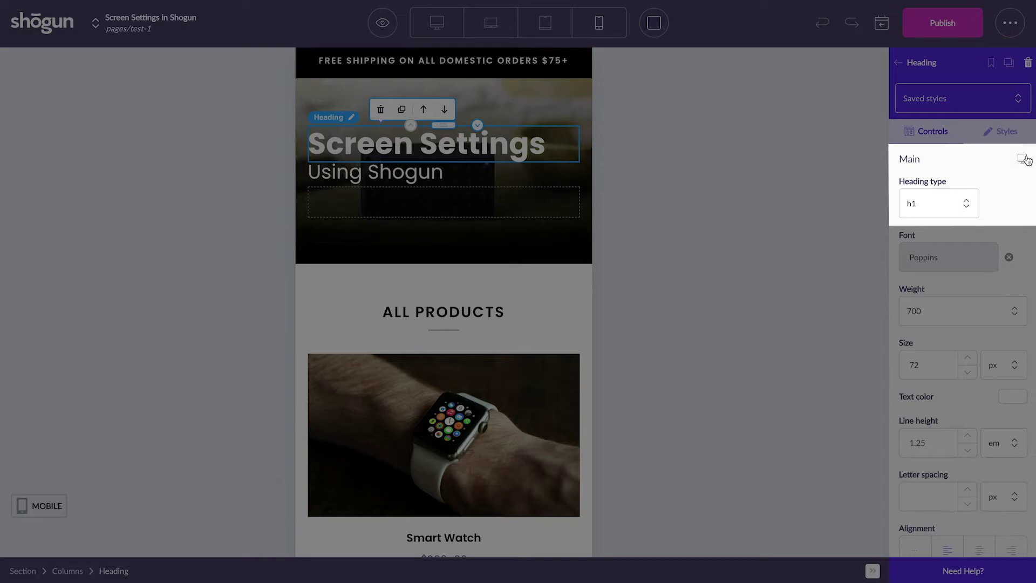
pyautogui.click(1024, 159)
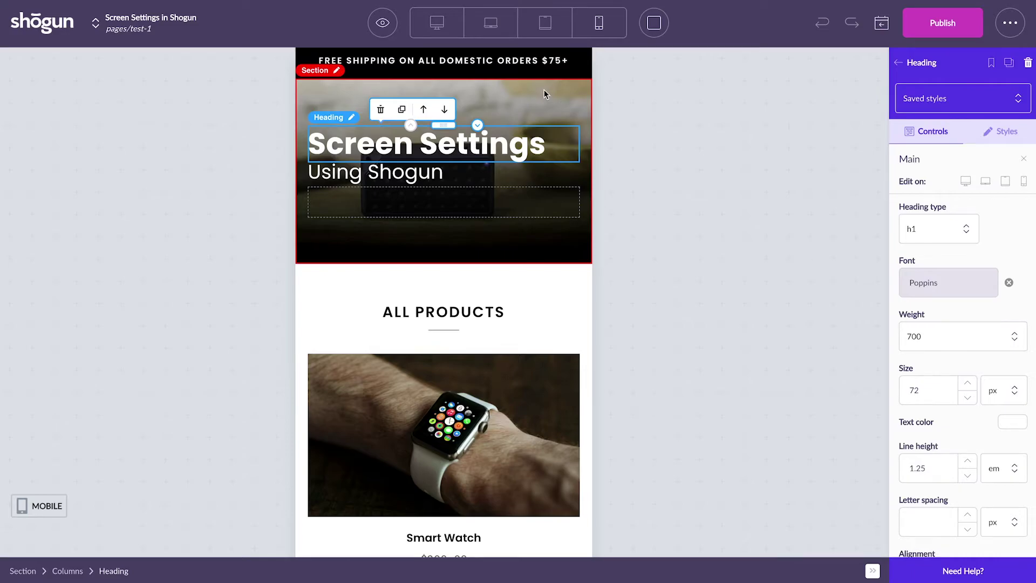
# - Remove the hero section's background image and make the Screen Settings heading text black
pyautogui.click(544, 90)
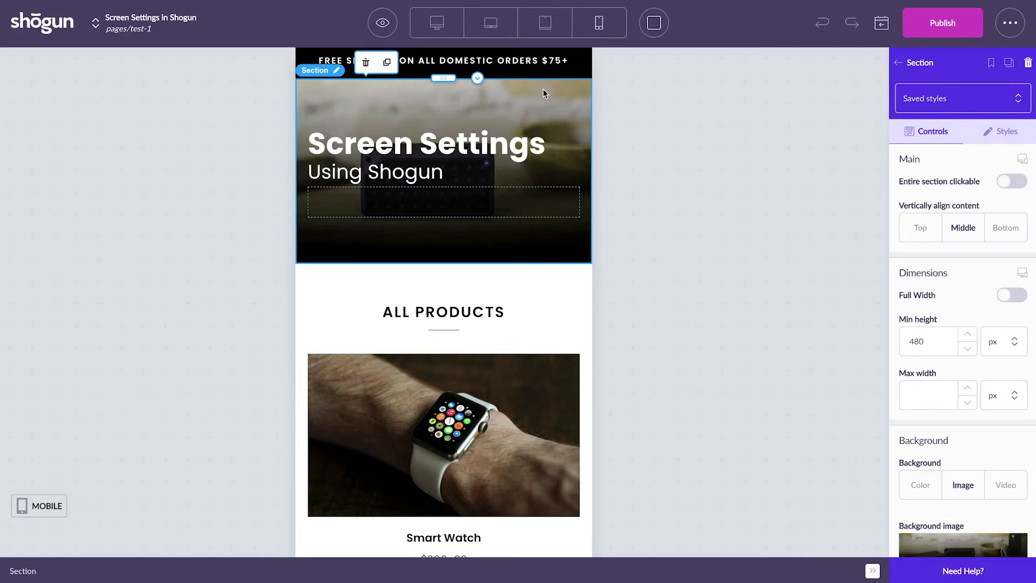
pyautogui.scroll(-2, 966, 360)
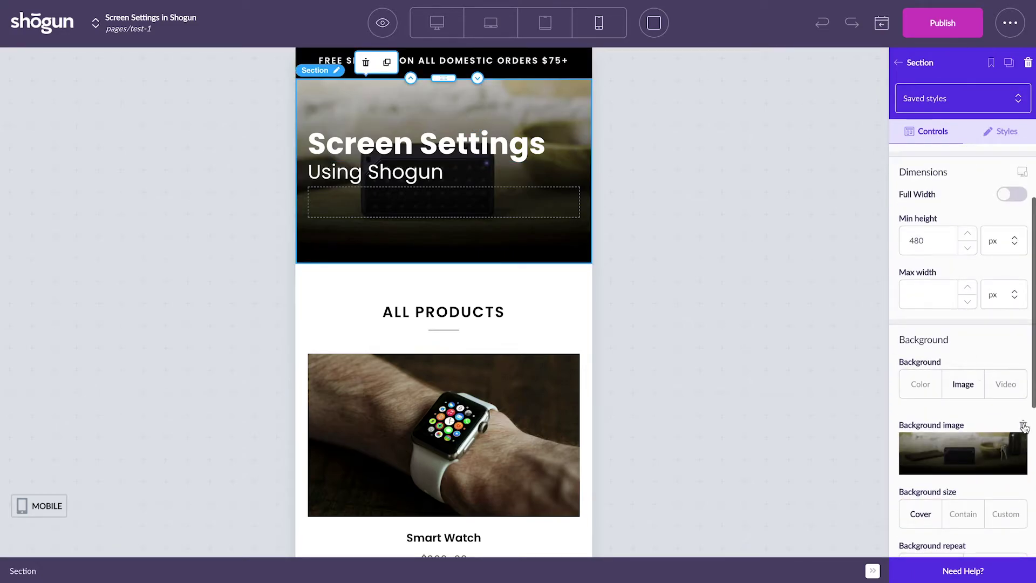
pyautogui.click(1023, 424)
pyautogui.click(429, 135)
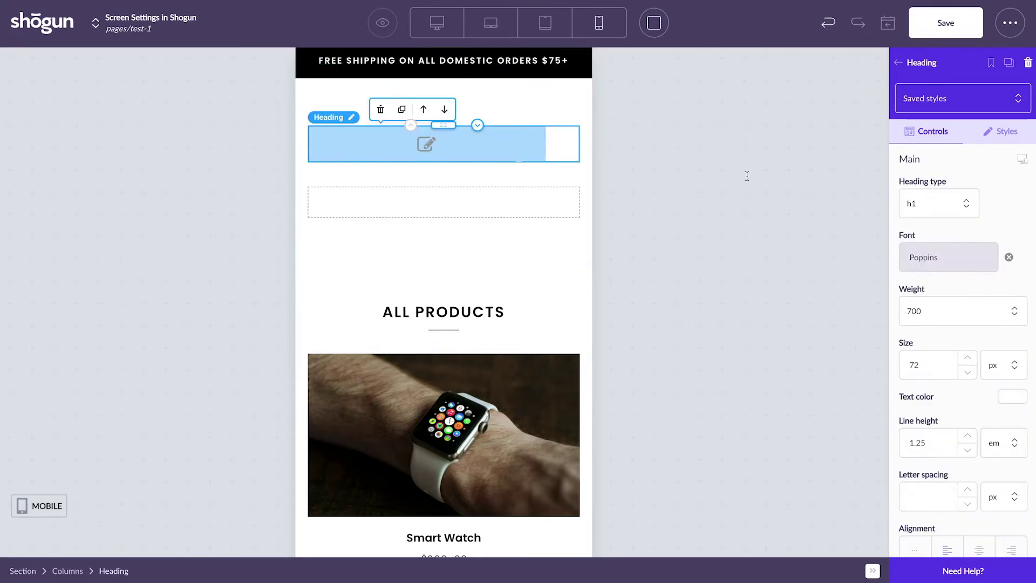
pyautogui.click(1013, 397)
pyautogui.moveTo(962, 457); pyautogui.dragTo(891, 514)
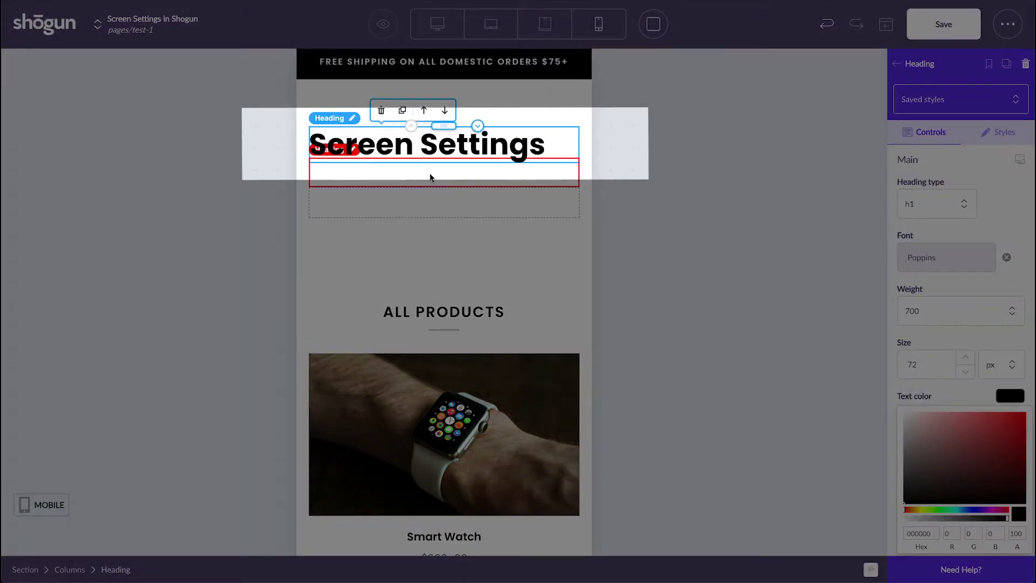
pyautogui.tripleClick(427, 144)
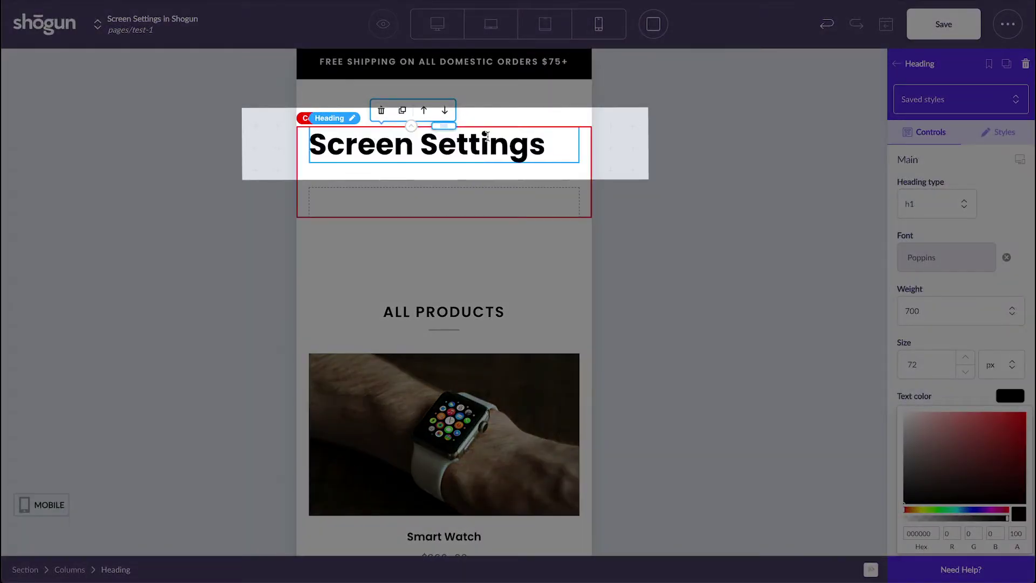
pyautogui.moveTo(316, 146); pyautogui.dragTo(575, 154)
pyautogui.click(569, 143)
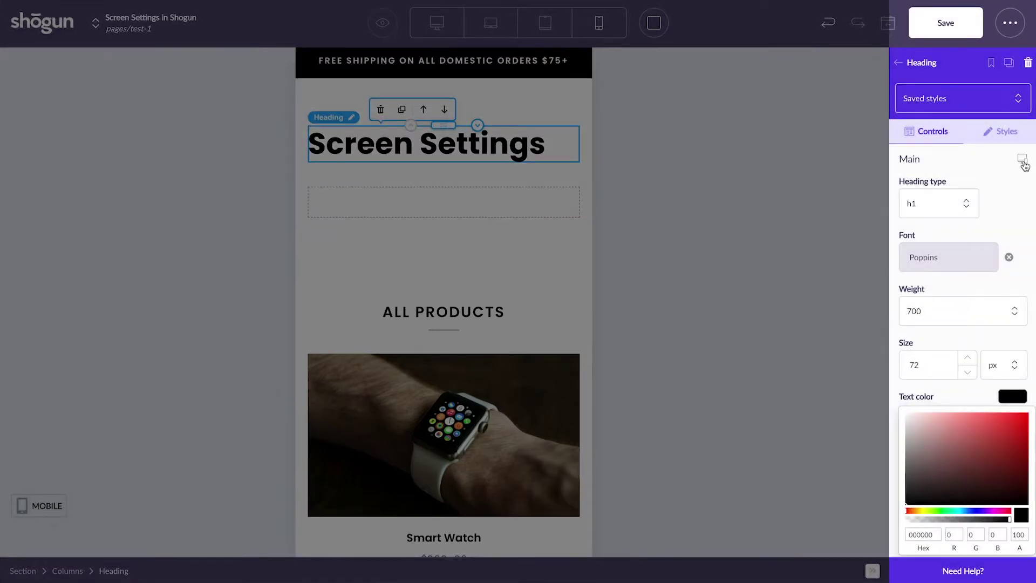
# - Scope the heading's Main settings to Mobile, center it, and compare tablet and desktop previews
pyautogui.click(1023, 162)
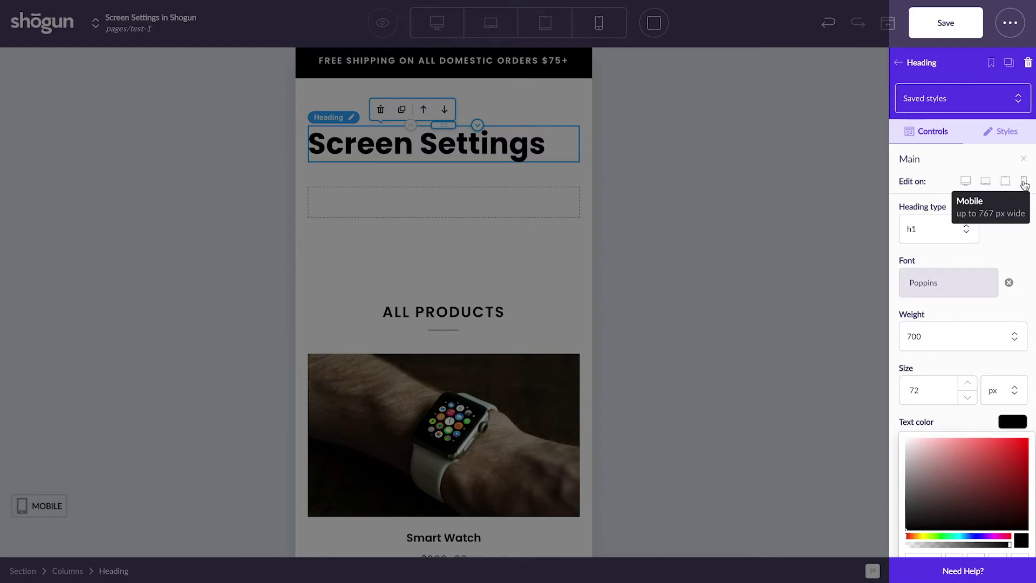
pyautogui.click(1024, 183)
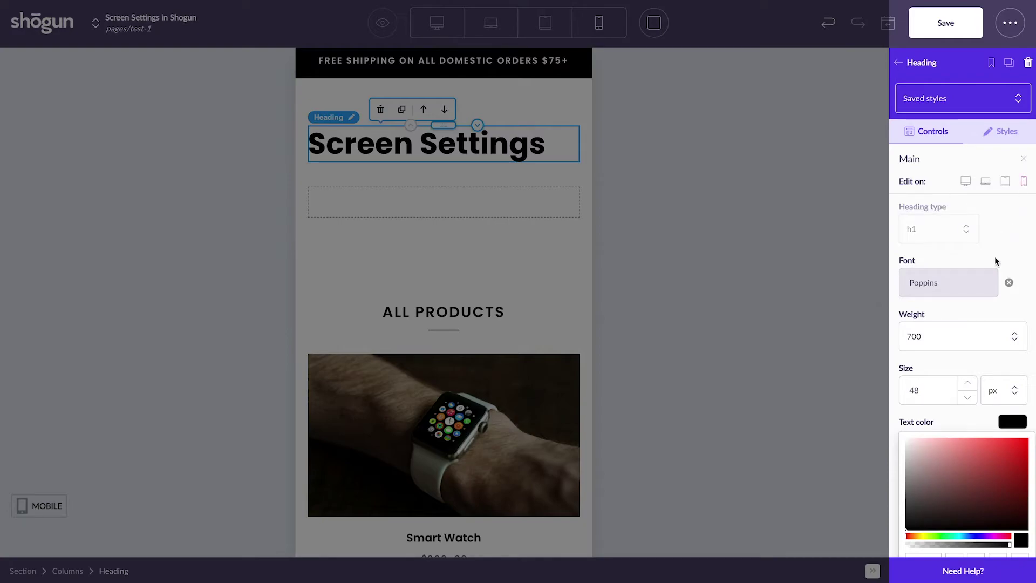
pyautogui.scroll(-3, 996, 263)
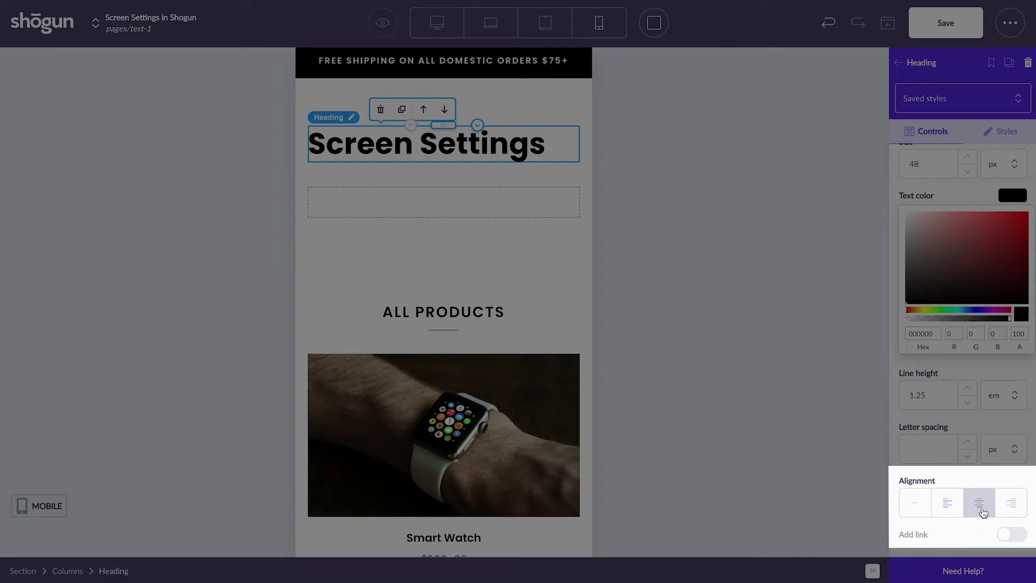
pyautogui.click(979, 503)
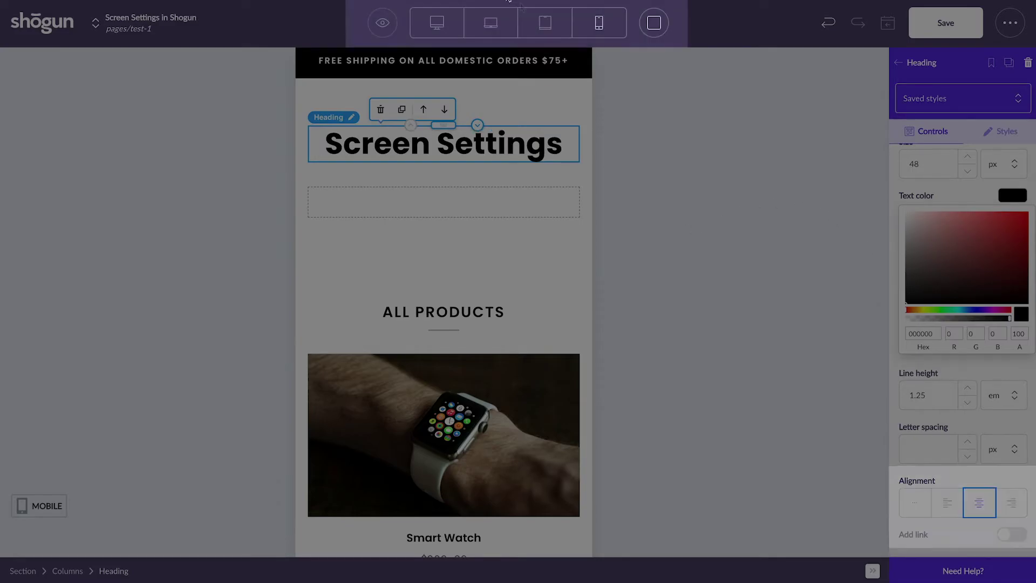
pyautogui.click(548, 27)
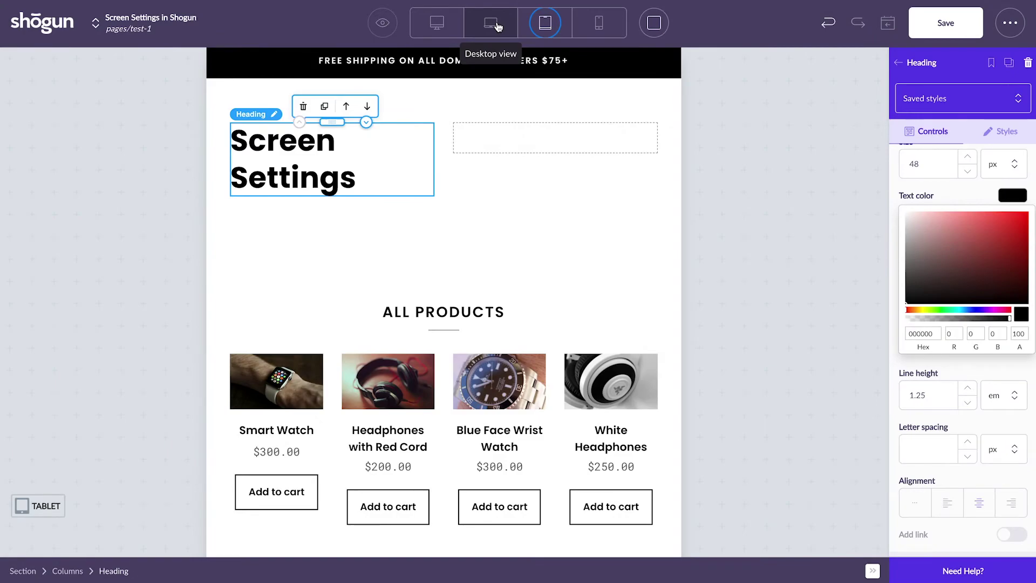
pyautogui.click(497, 27)
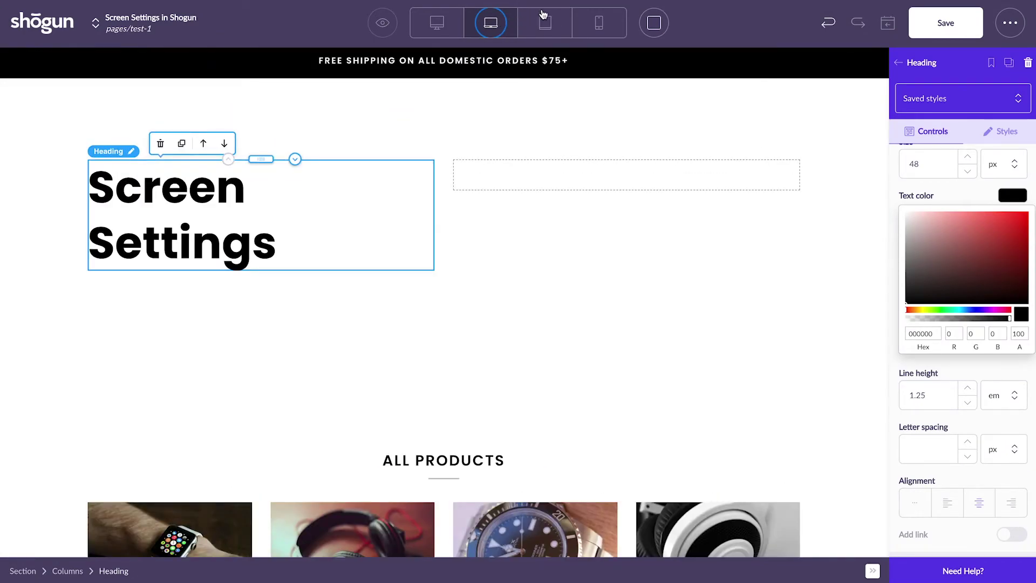
pyautogui.click(598, 26)
pyautogui.scroll(3, 964, 186)
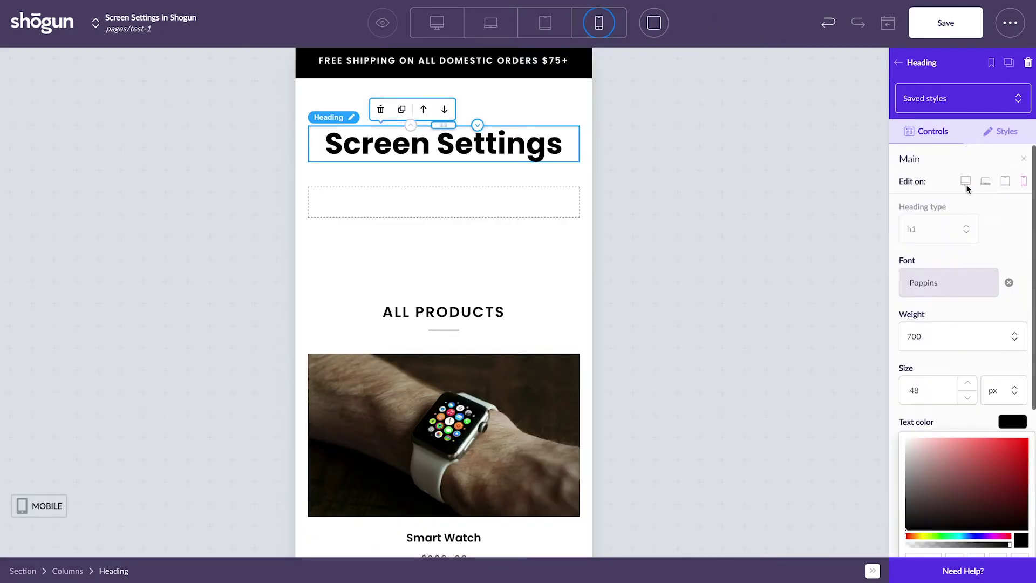
pyautogui.click(1024, 183)
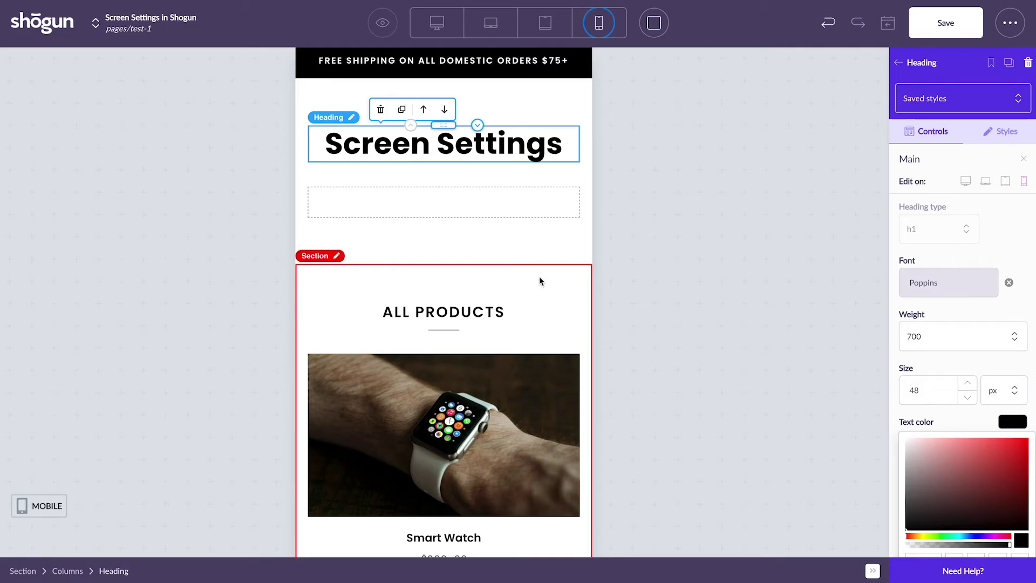
pyautogui.scroll(-4, 567, 279)
pyautogui.scroll(-3, 568, 279)
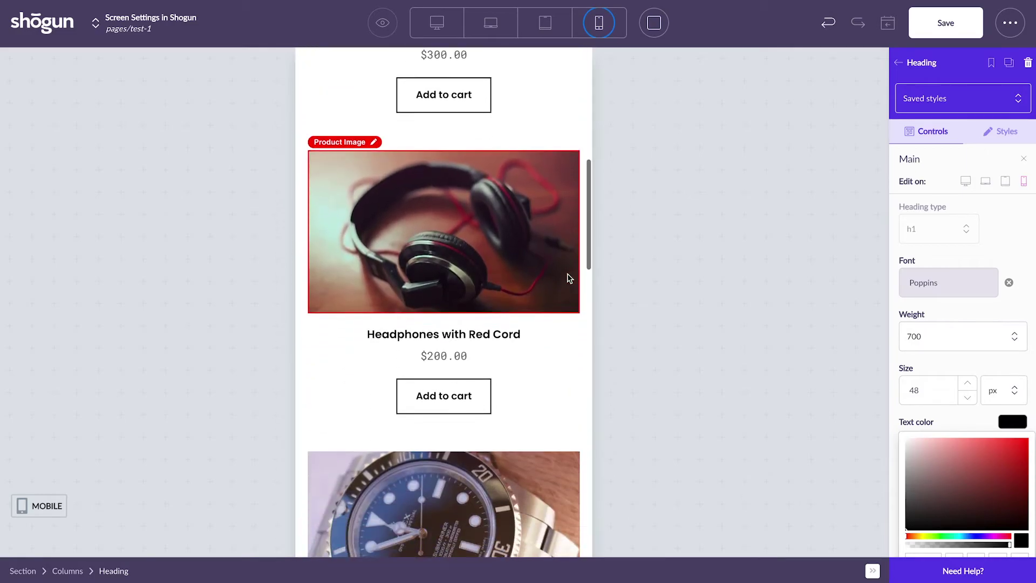
pyautogui.scroll(-2, 568, 279)
pyautogui.scroll(3, 567, 278)
pyautogui.scroll(4, 568, 279)
pyautogui.scroll(1, 567, 279)
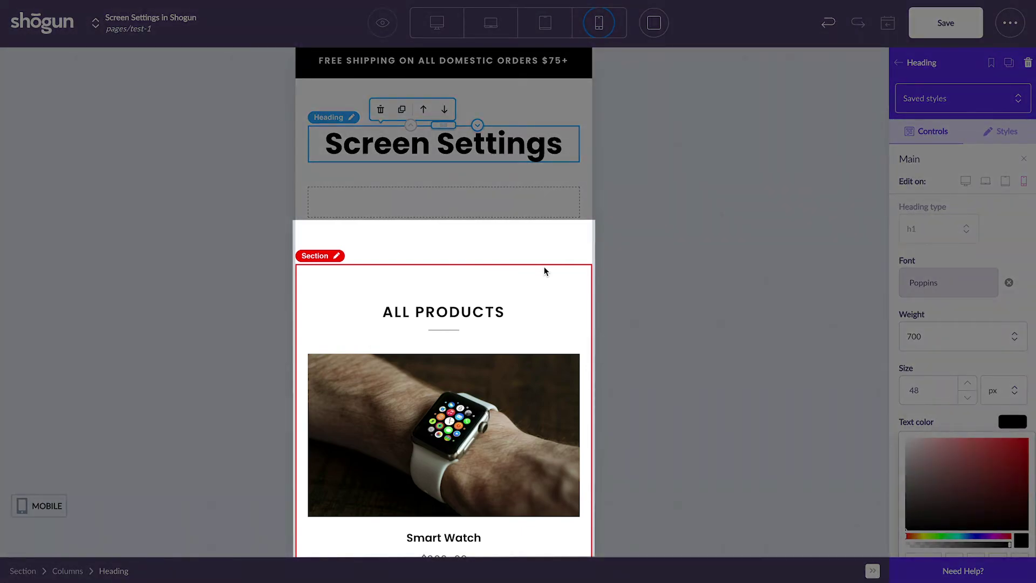
# - Switch off Mobile under Show on in the All Products section's Styles visibility settings
pyautogui.click(544, 279)
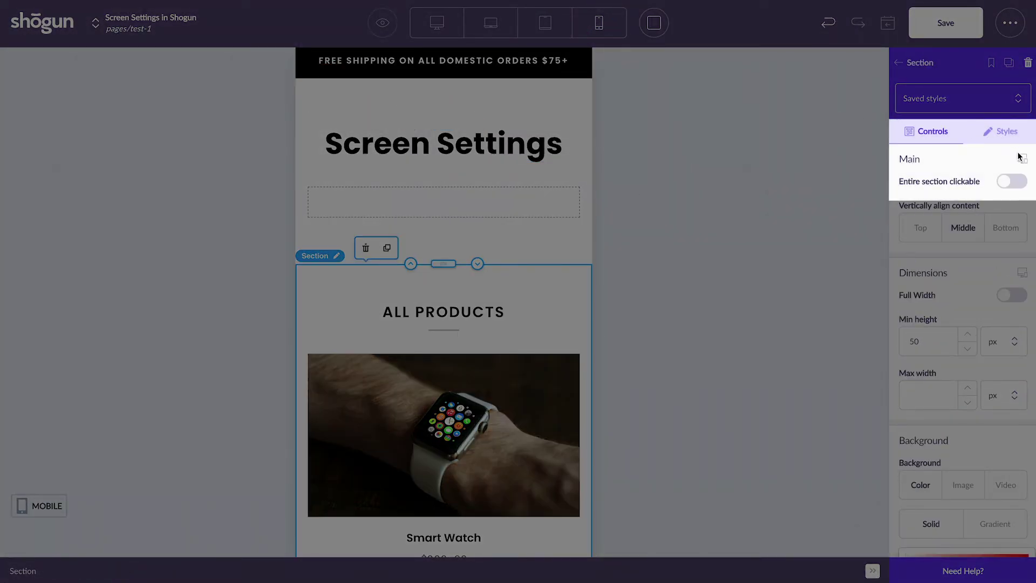
pyautogui.click(1007, 134)
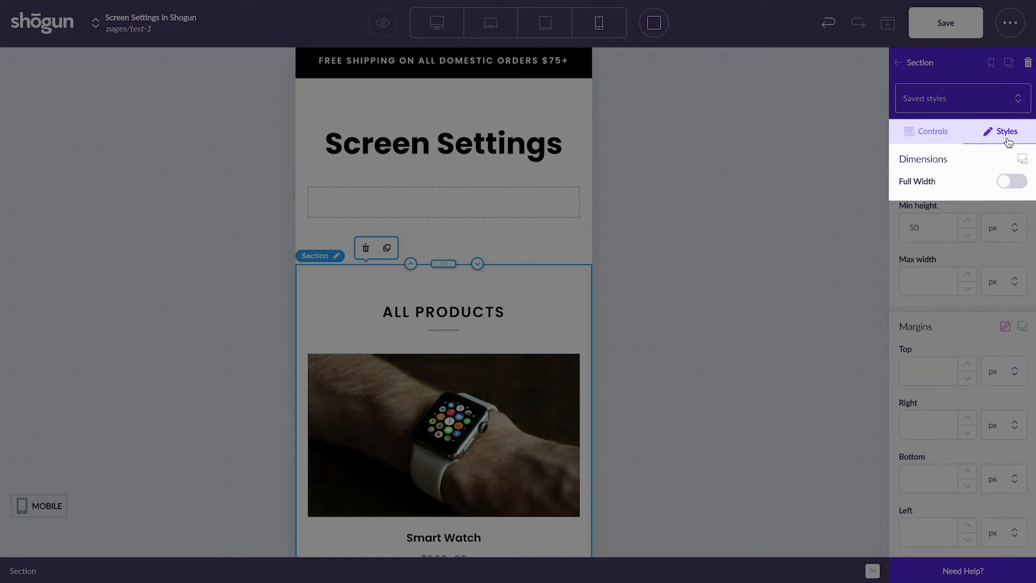
pyautogui.scroll(-10, 1012, 212)
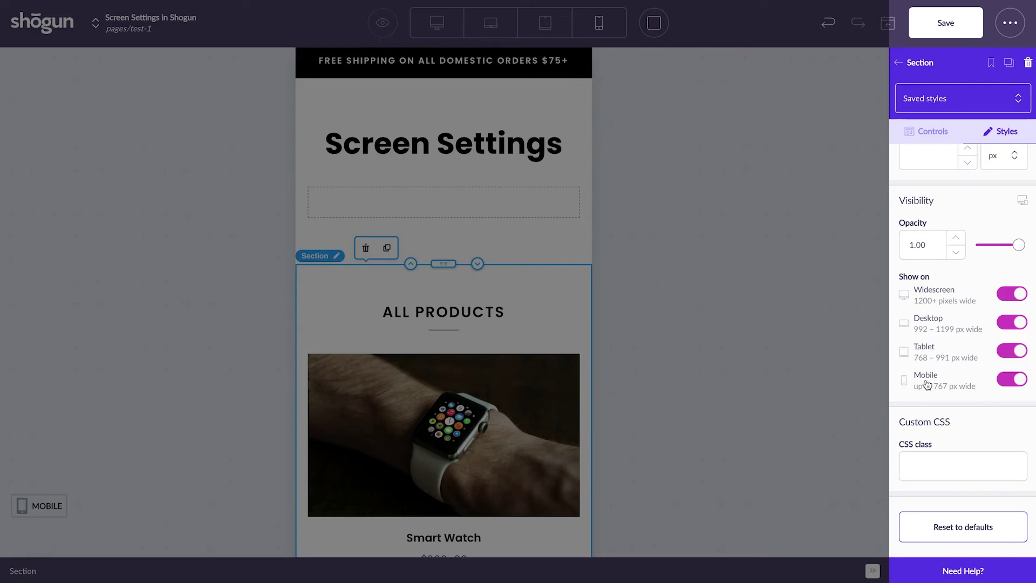
pyautogui.click(1004, 380)
pyautogui.scroll(-5, 554, 321)
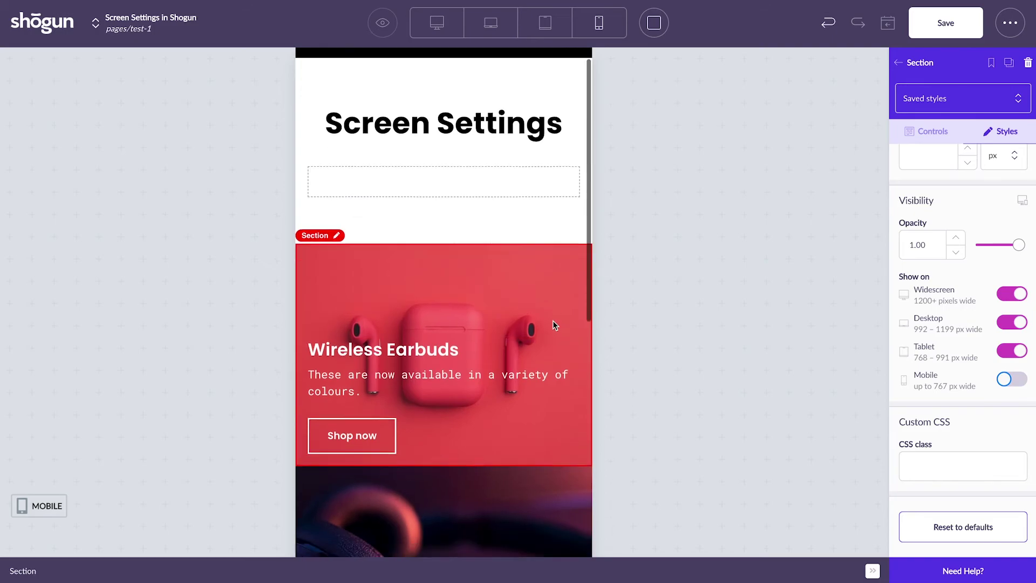
pyautogui.scroll(2, 553, 324)
pyautogui.scroll(3, 554, 325)
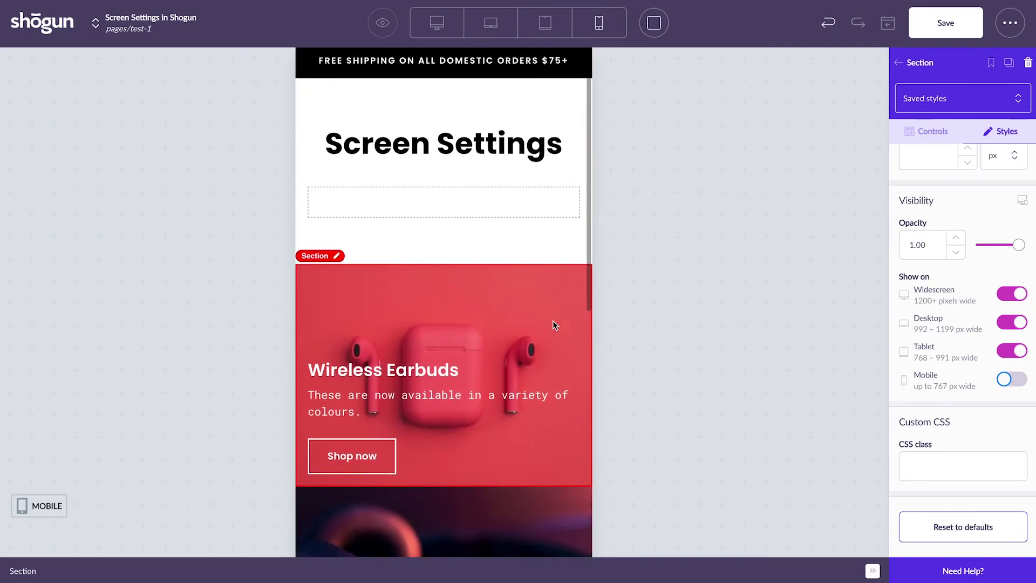
# - Switch the preview to desktop width to confirm All Products still appears
pyautogui.click(490, 23)
pyautogui.scroll(-5, 428, 337)
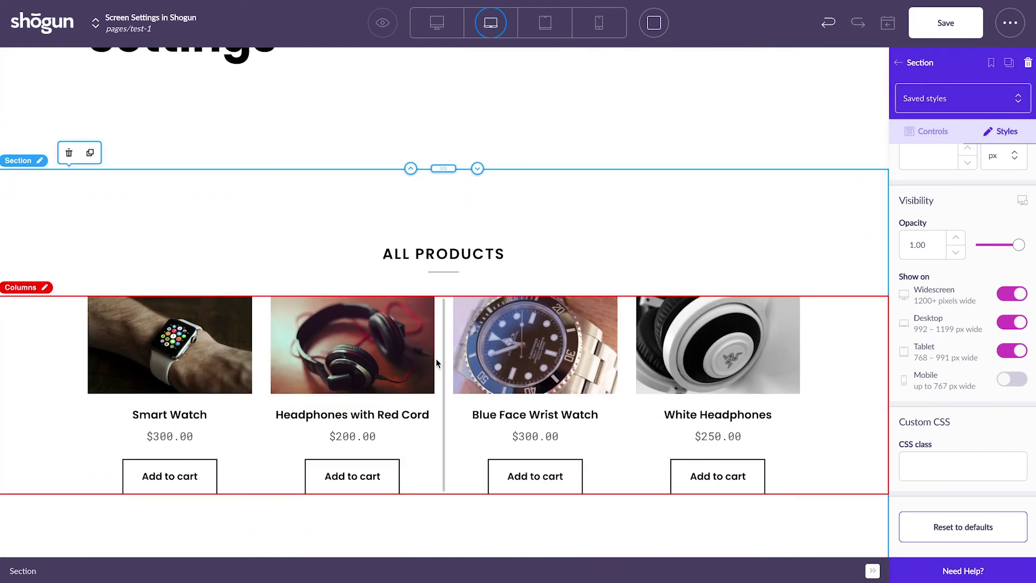
pyautogui.scroll(5, 437, 363)
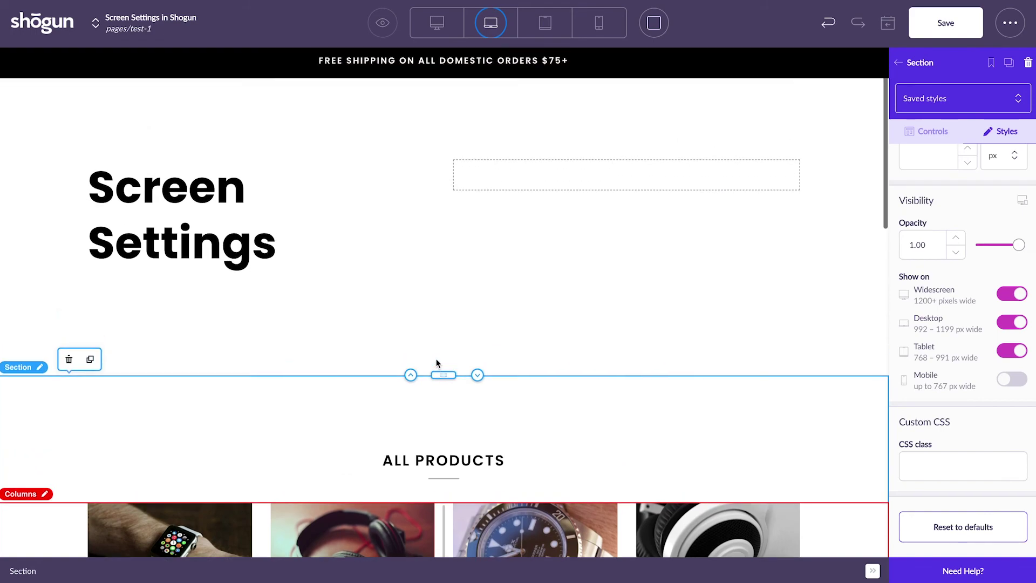